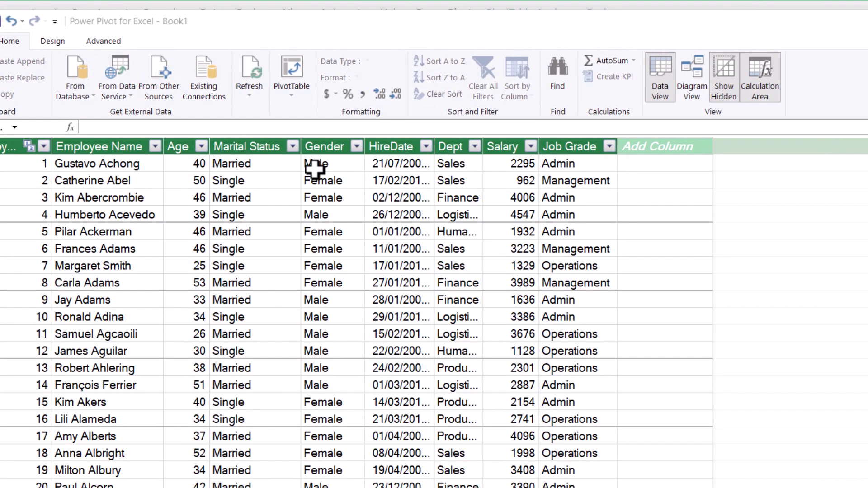
- Insert the Power Pivot Four Charts layout onto a new worksheet, Sheet3
click(286, 96)
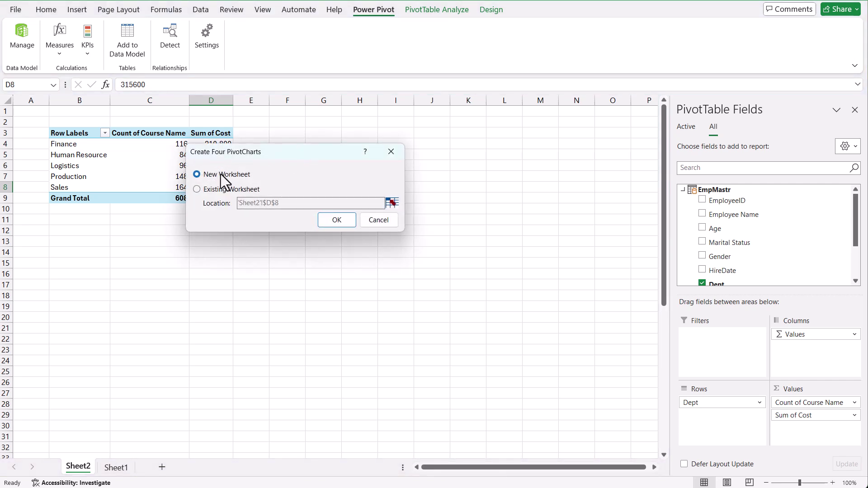
click(332, 221)
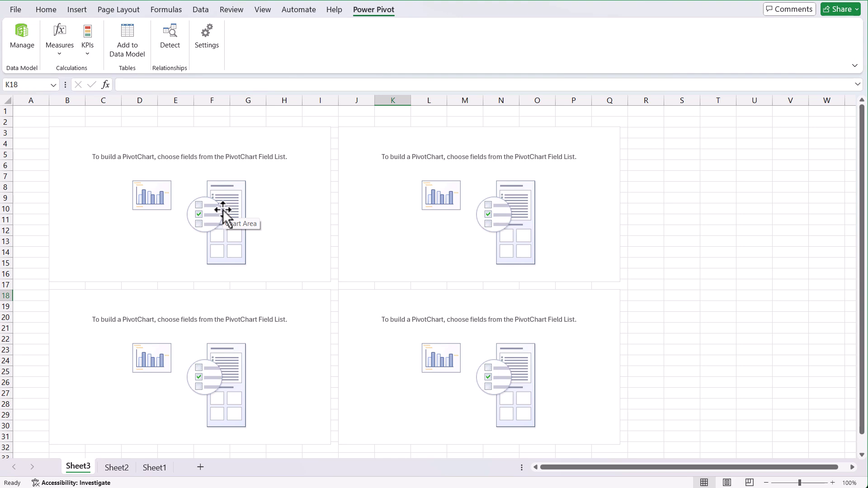
- Plot Sum of Cost by Dept in the first chart, using EmpMastr's Dept and Workshops' Cost
click(195, 189)
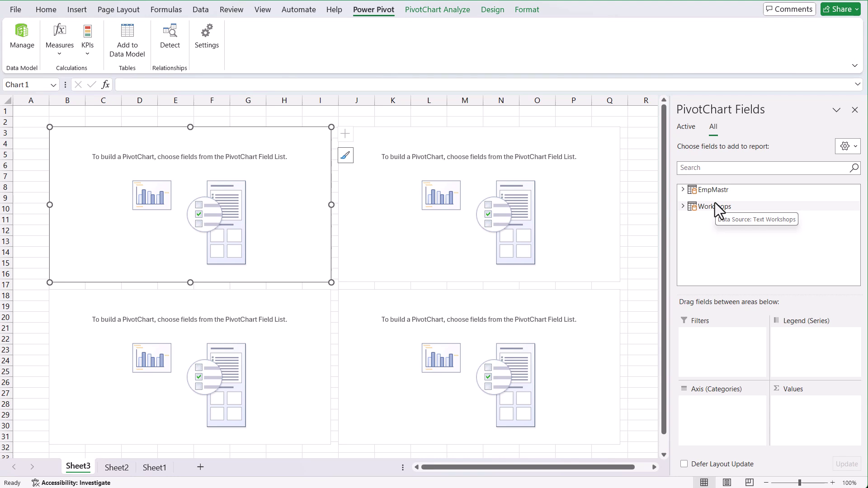
click(683, 189)
scroll(739, 211, down, 1)
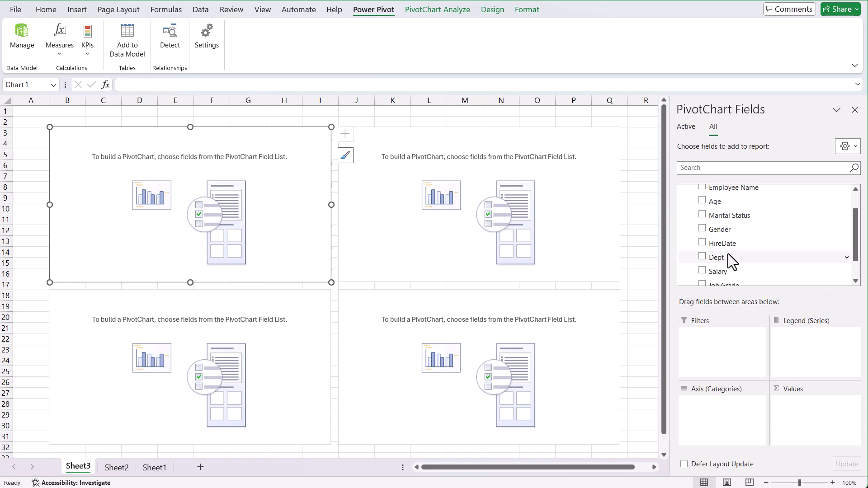
drag(728, 254, 711, 402)
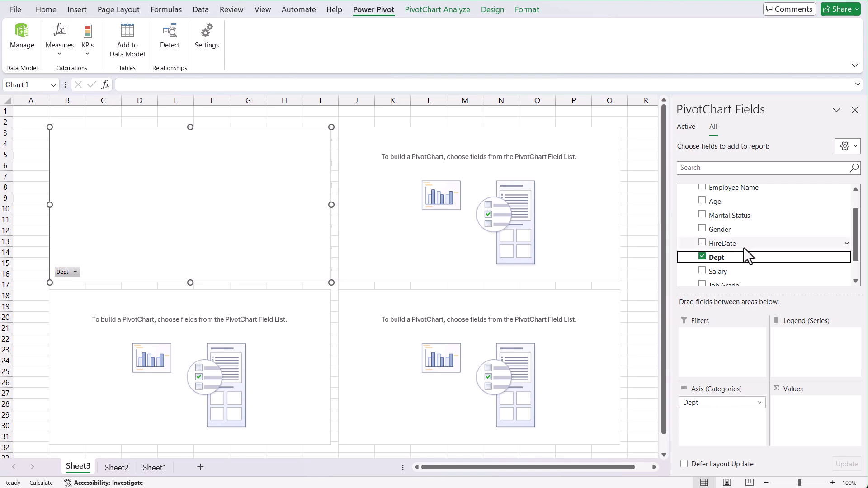
scroll(745, 248, up, 1)
click(684, 191)
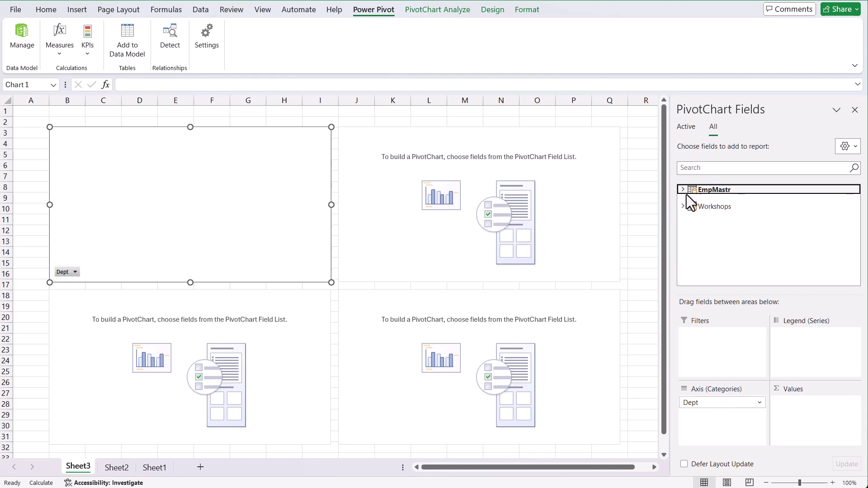
click(682, 206)
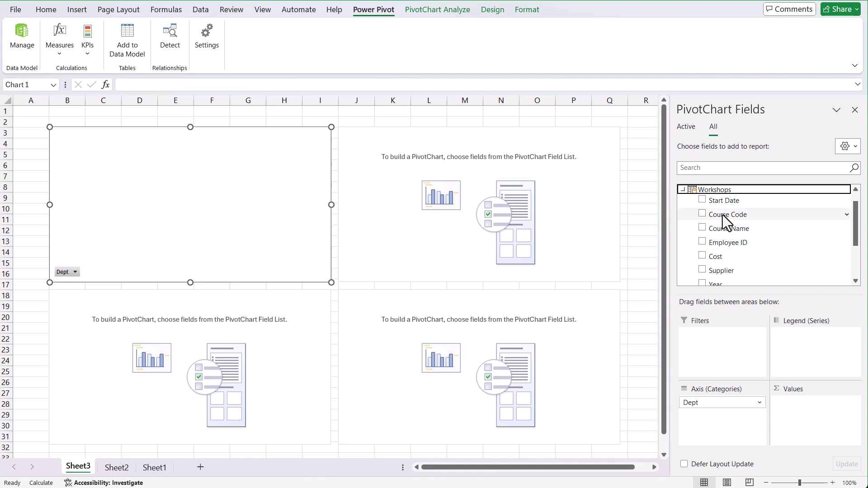
drag(720, 256, 821, 421)
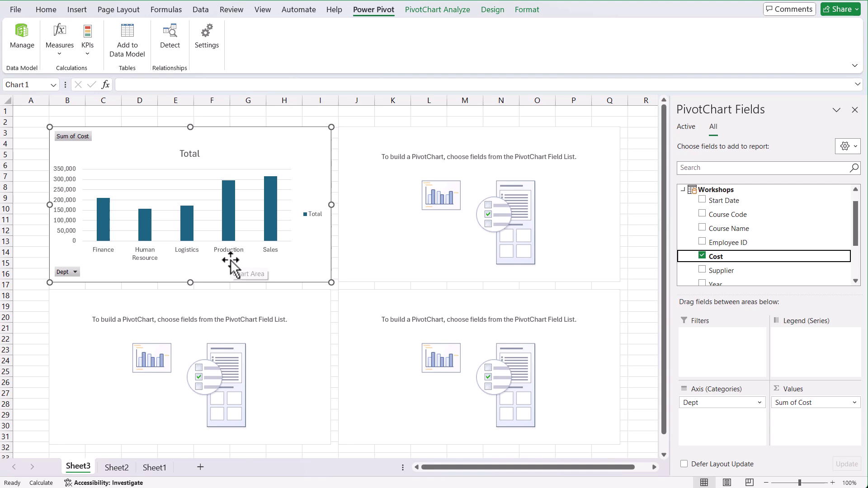
click(260, 155)
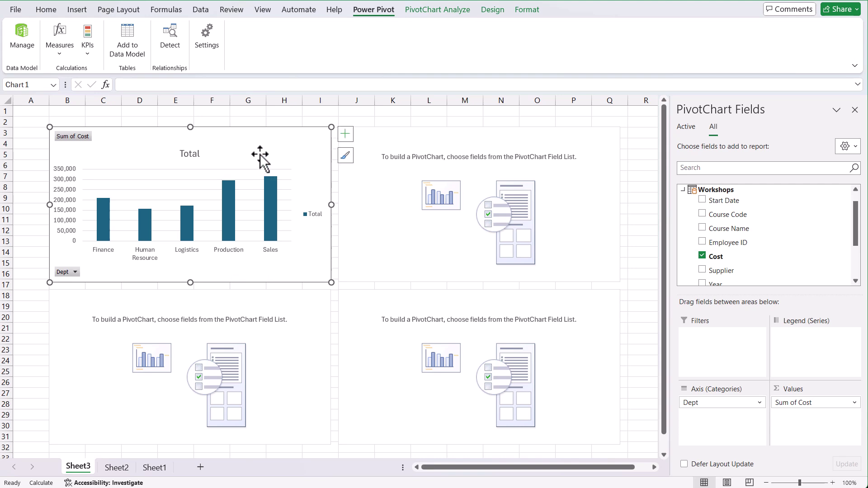
- Hide the first chart's field buttons and title it 'Training Cost by Dept'
click(433, 13)
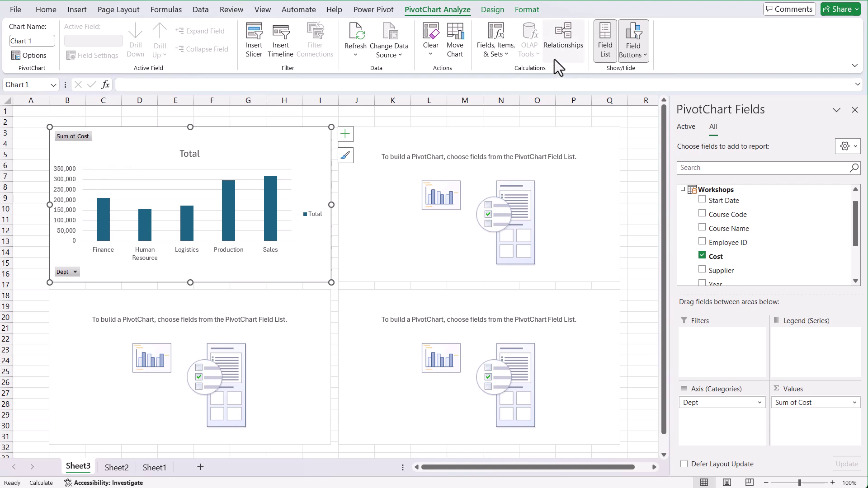
click(633, 40)
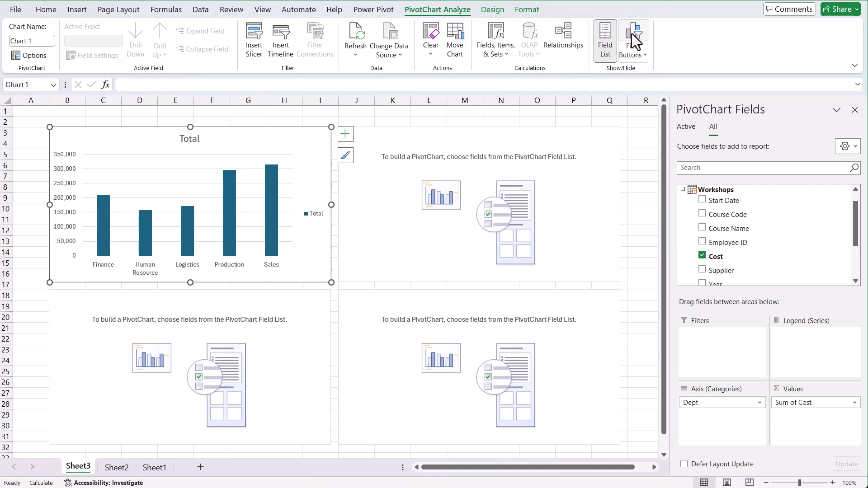
click(191, 139)
double_click(191, 139)
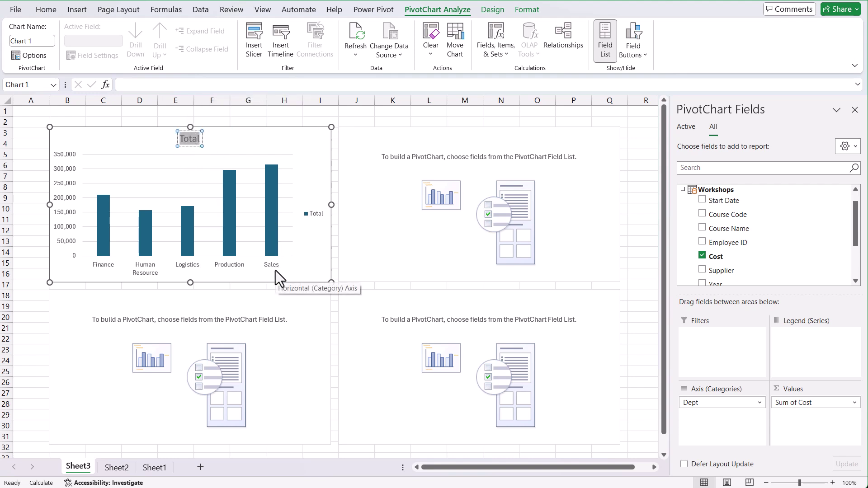
text(Training Cost)
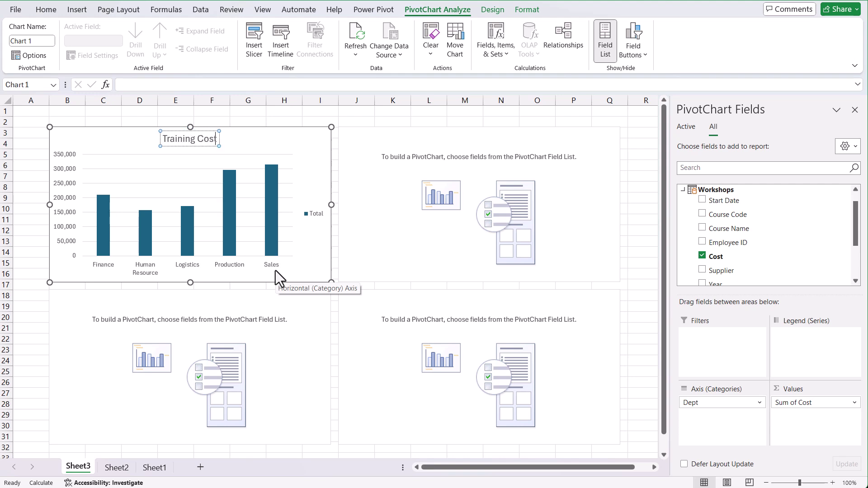
text( by Dept)
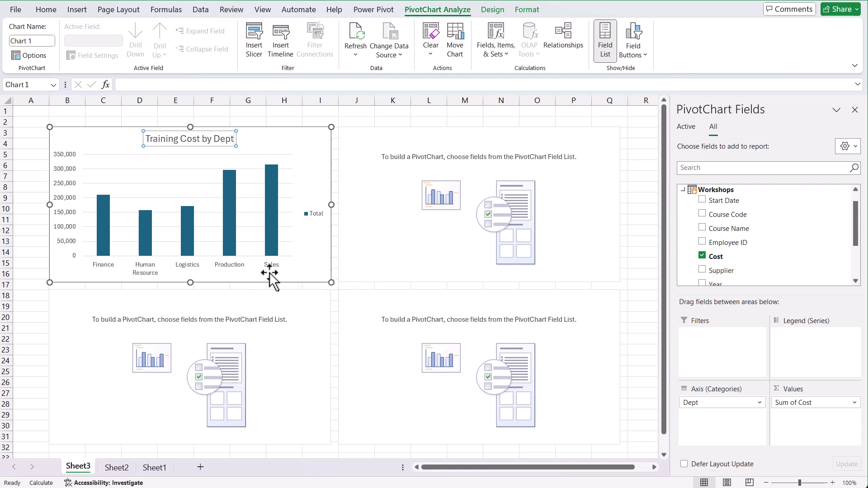
- Delete the first chart's Total legend
click(313, 216)
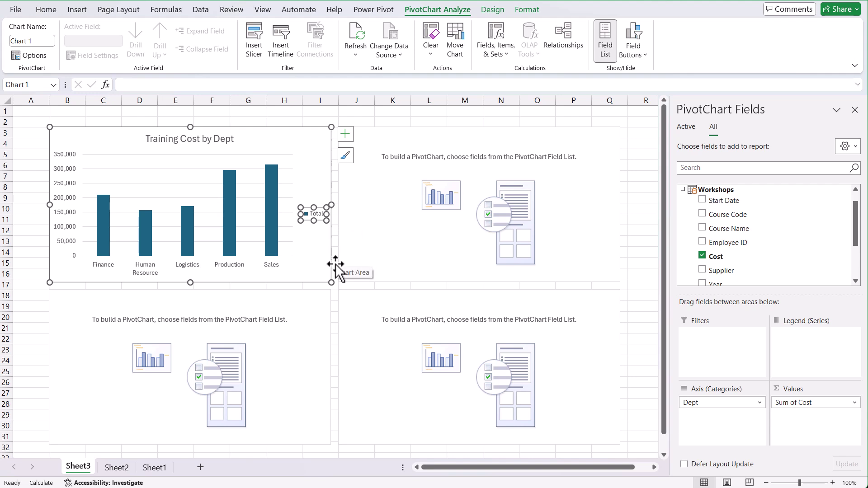
key(Delete)
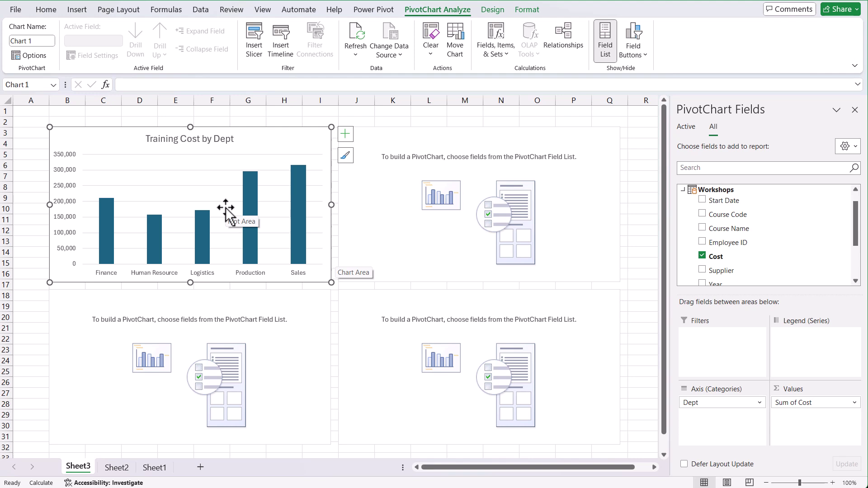
click(226, 329)
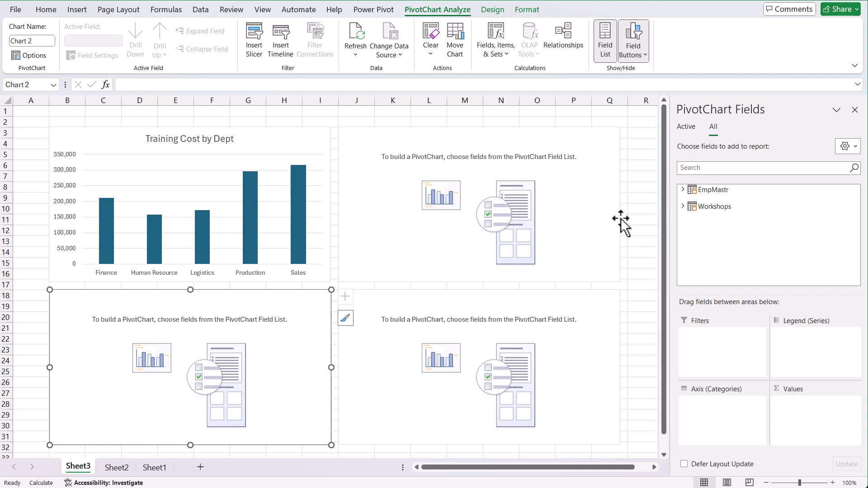
- Plot Sum of Cost by Year, 2014–2019, in the lower-left chart from the Workshops table
click(683, 206)
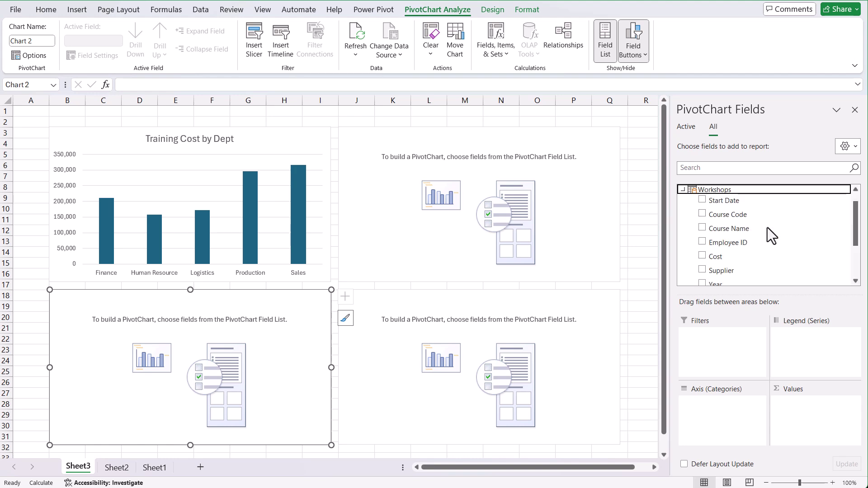
scroll(712, 233, down, 2)
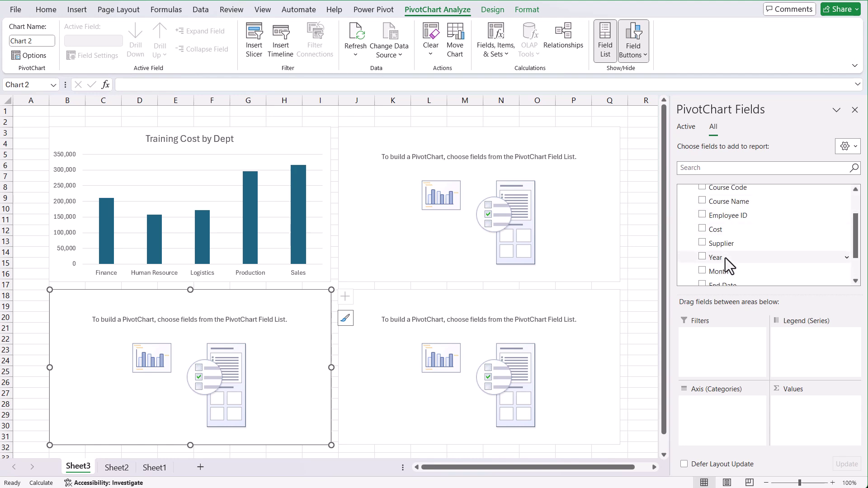
drag(725, 258, 734, 414)
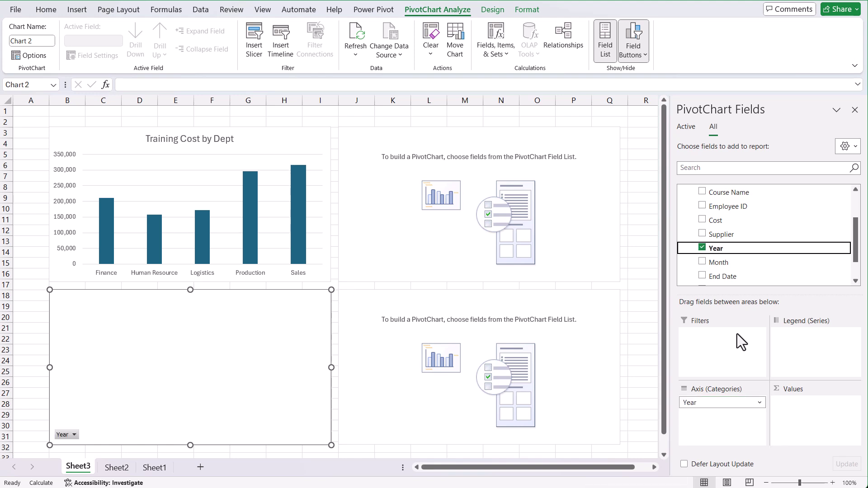
drag(726, 225, 840, 429)
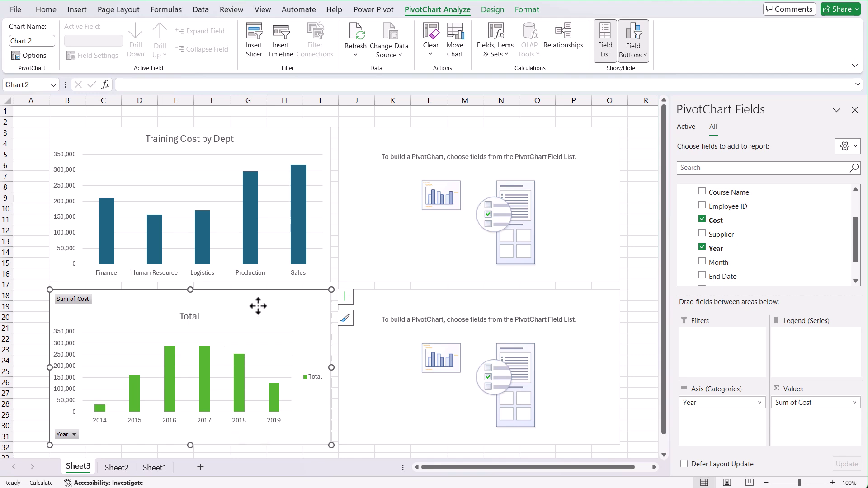
- Change the yearly cost chart from columns to a Line chart
click(491, 10)
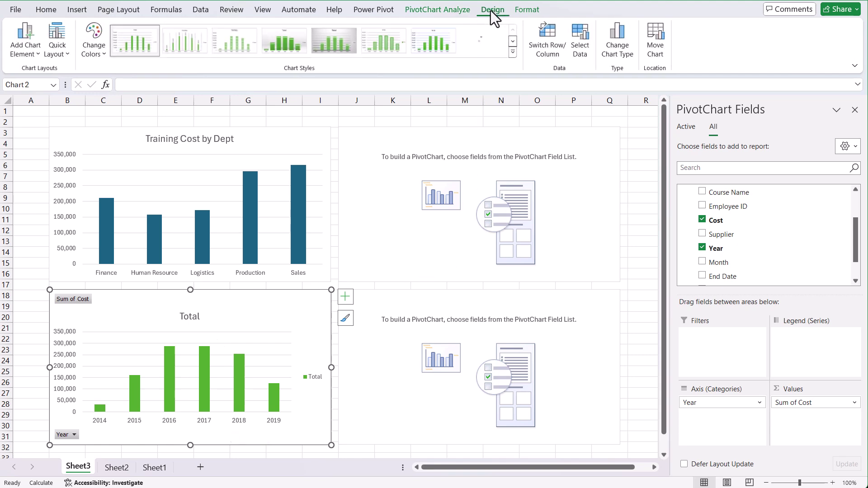
click(615, 48)
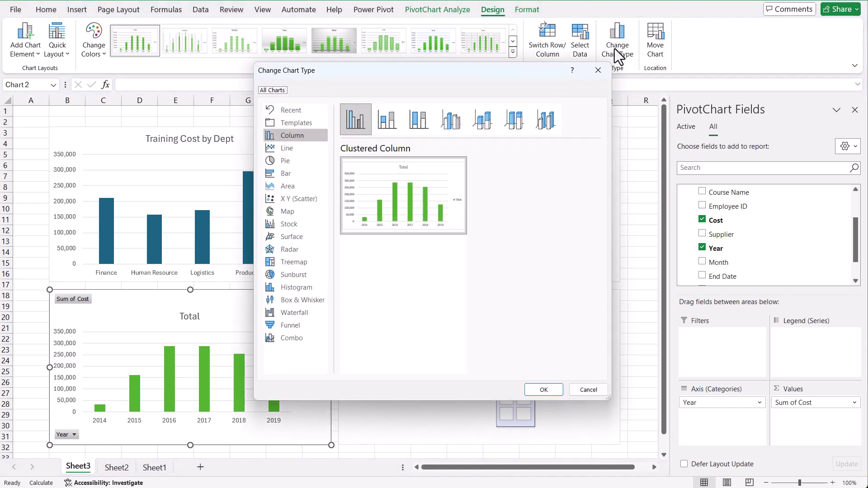
click(299, 147)
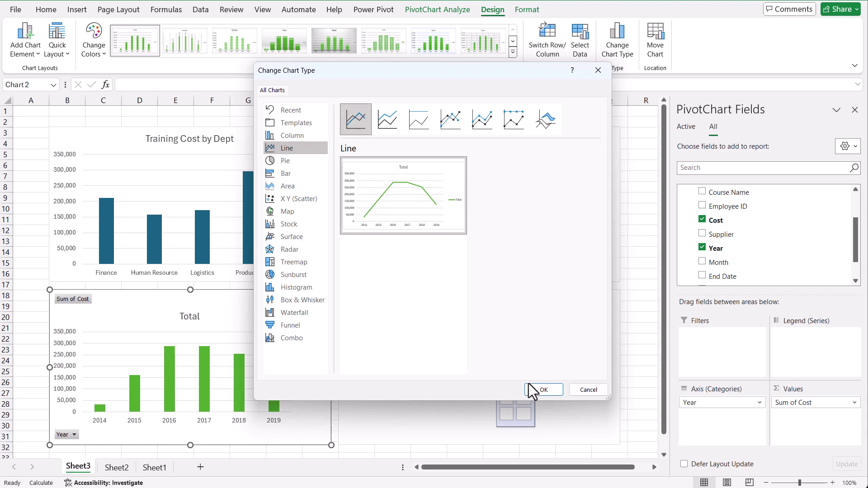
click(542, 389)
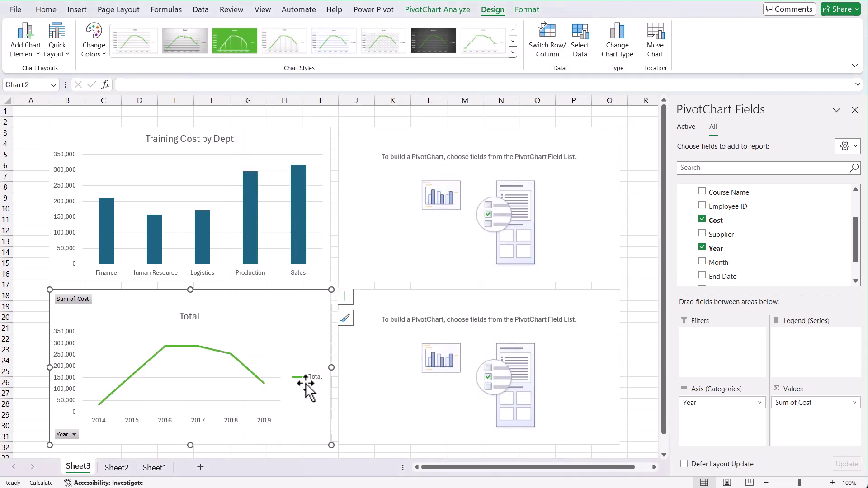
click(300, 429)
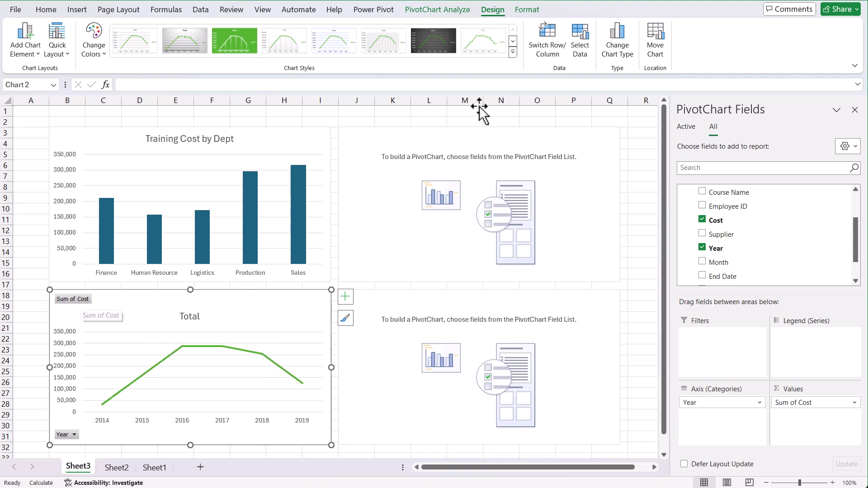
- Hide the line chart's field buttons and title it 'Training Cost by Year'
click(458, 10)
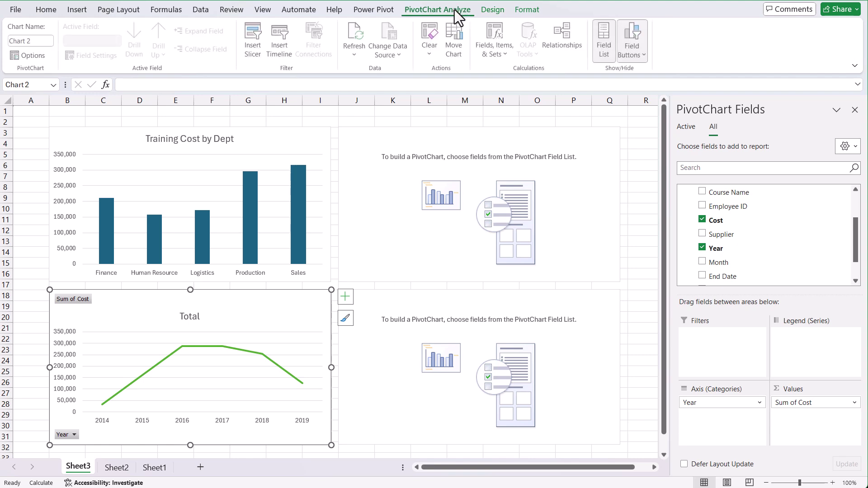
click(636, 28)
click(190, 301)
double_click(189, 301)
text(Training)
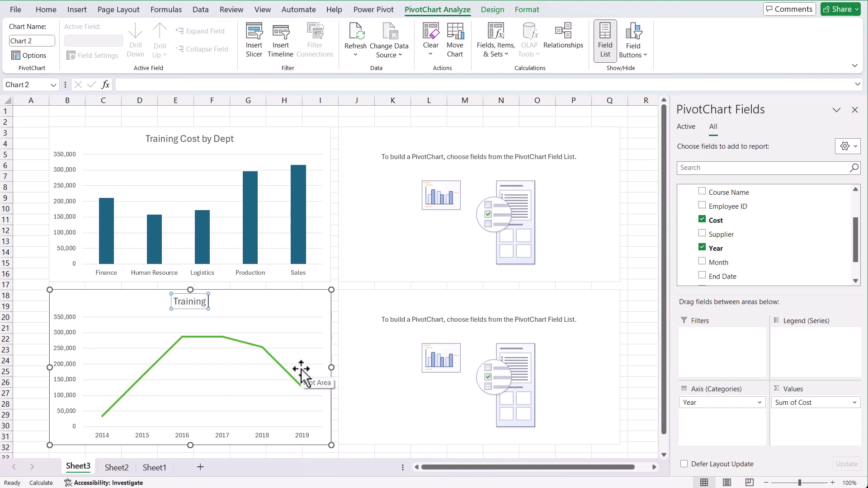
text( Cost by)
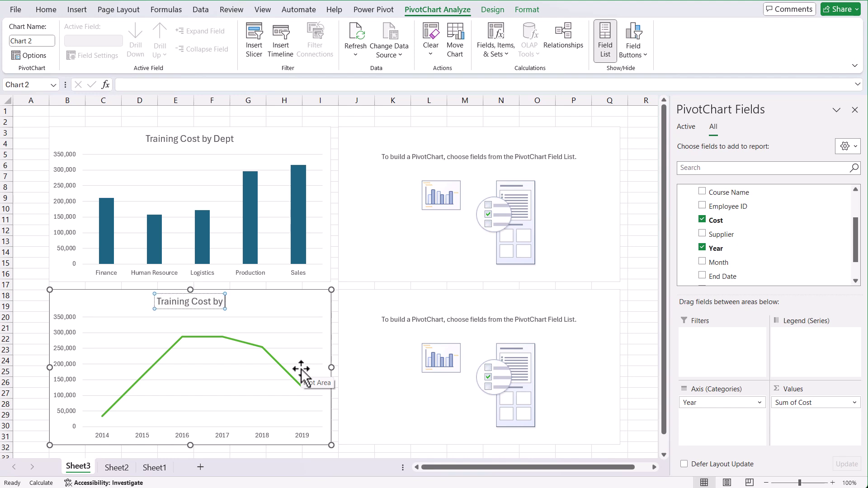
text( Year)
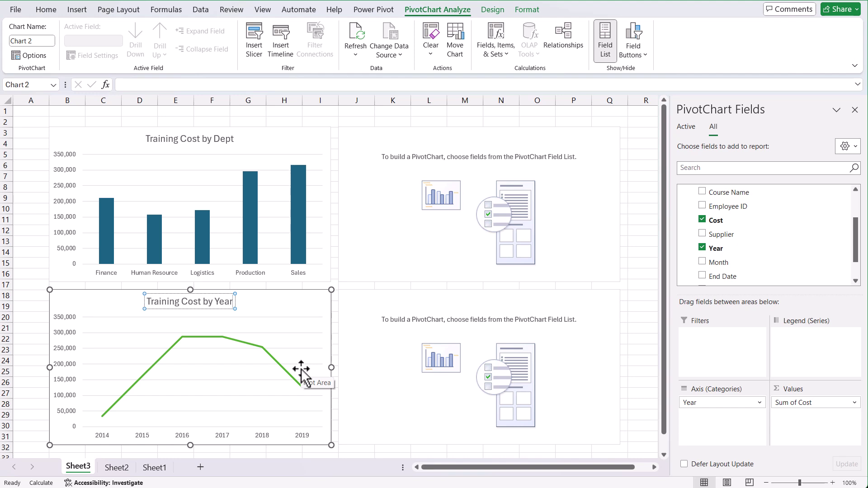
click(485, 195)
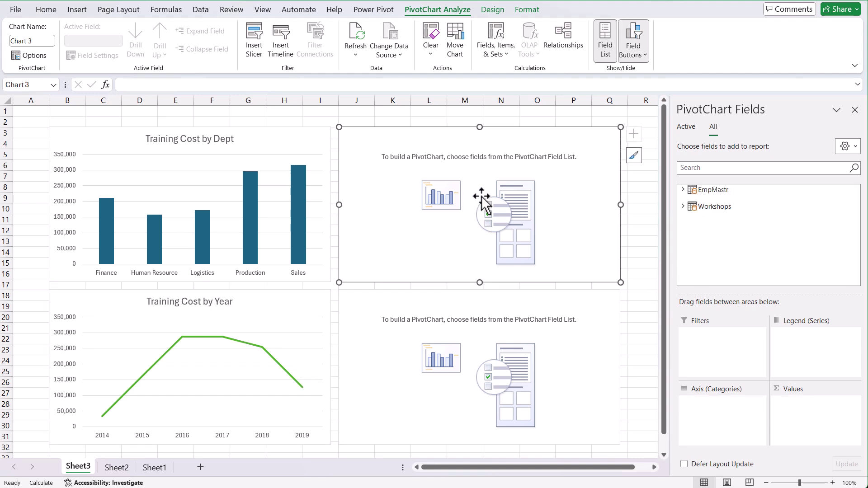
- Chart Count of Employee Name by Gender (Female, Male) in the top-right chart
click(684, 189)
scroll(780, 226, down, 1)
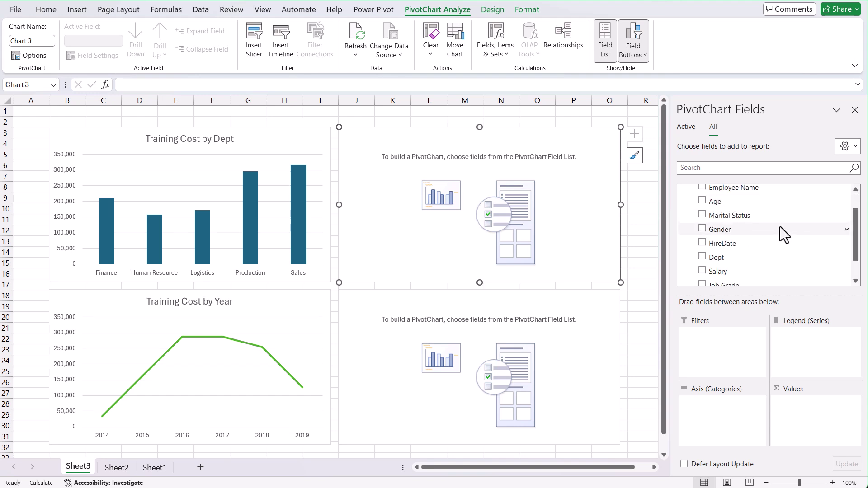
scroll(780, 226, down, 1)
scroll(780, 227, up, 1)
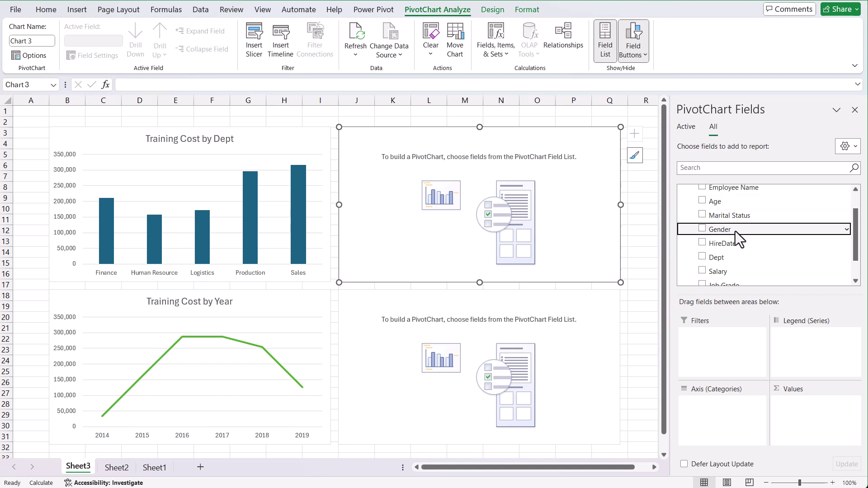
drag(734, 232, 743, 434)
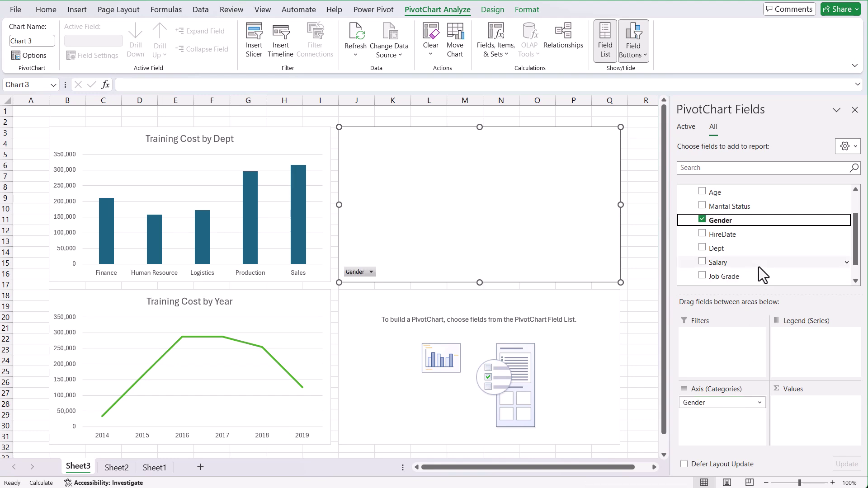
scroll(759, 267, up, 1)
drag(733, 215, 796, 409)
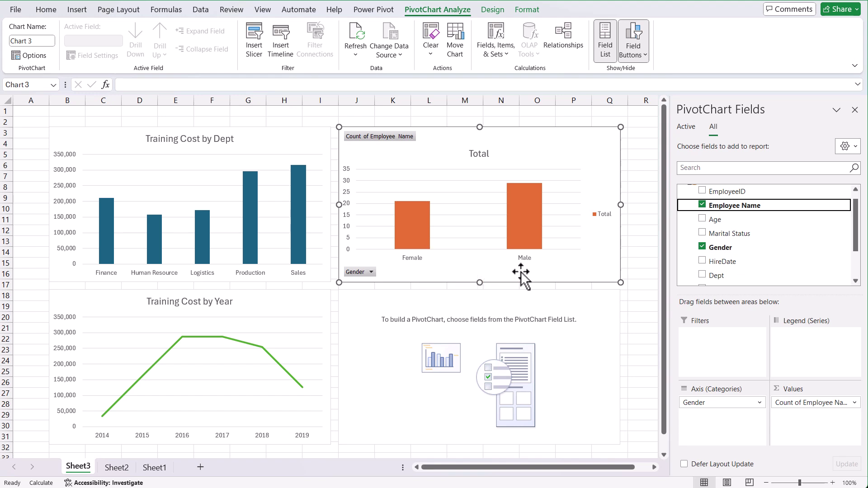
click(567, 153)
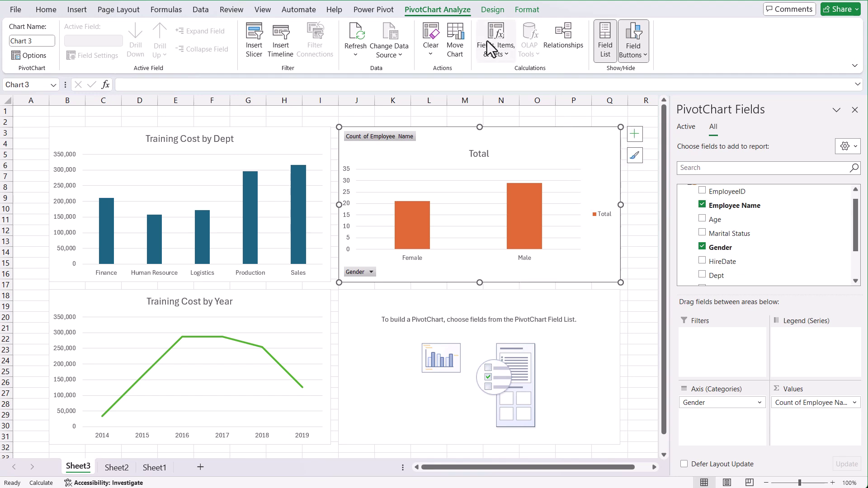
- Change the gender chart's type from columns to Pie
click(490, 11)
click(619, 49)
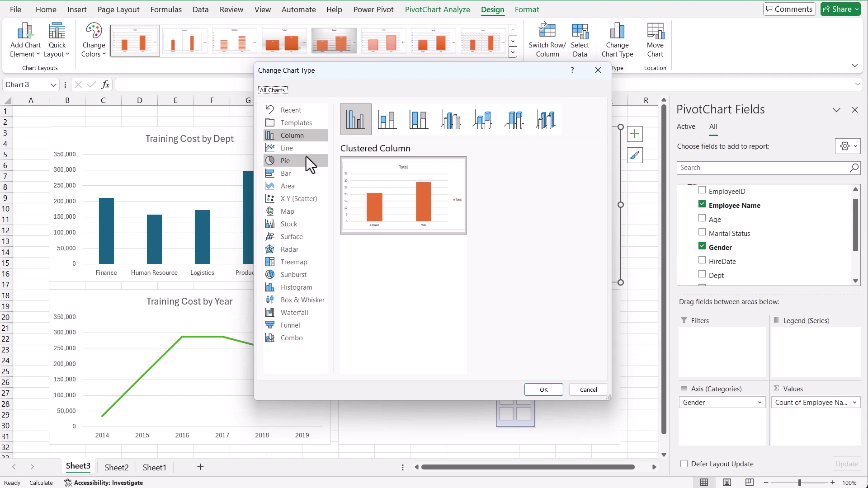
click(306, 158)
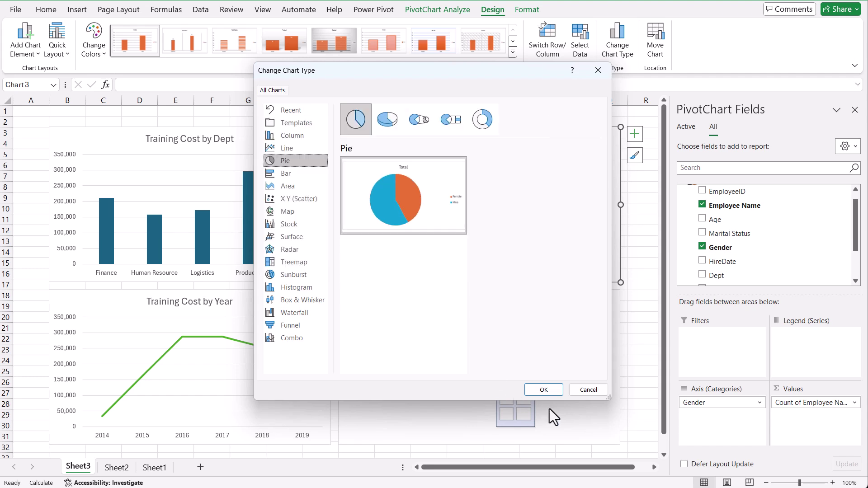
click(546, 391)
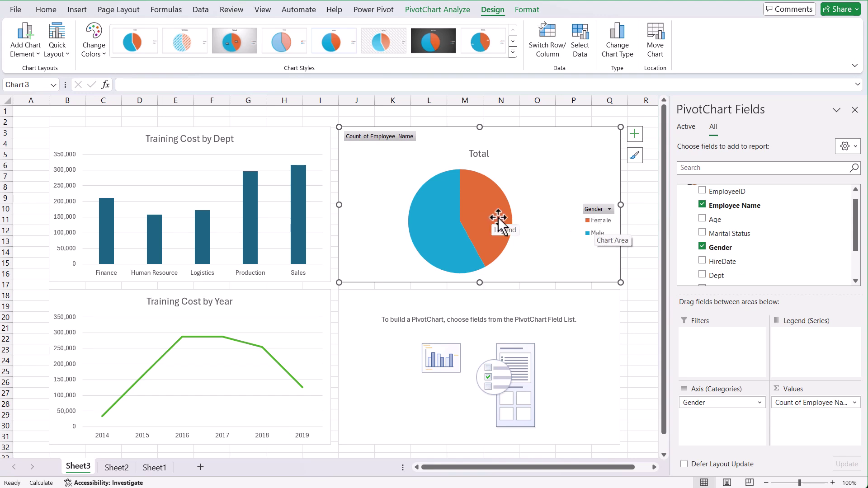
mouse_move(509, 213)
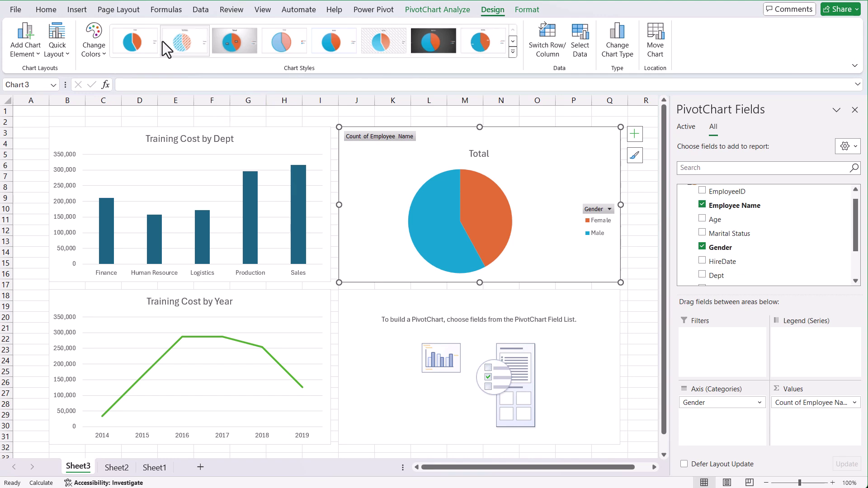
- Apply Quick Layout 1 so the pie slices show name and percentage labels, Male 58%, Female 42%
click(56, 54)
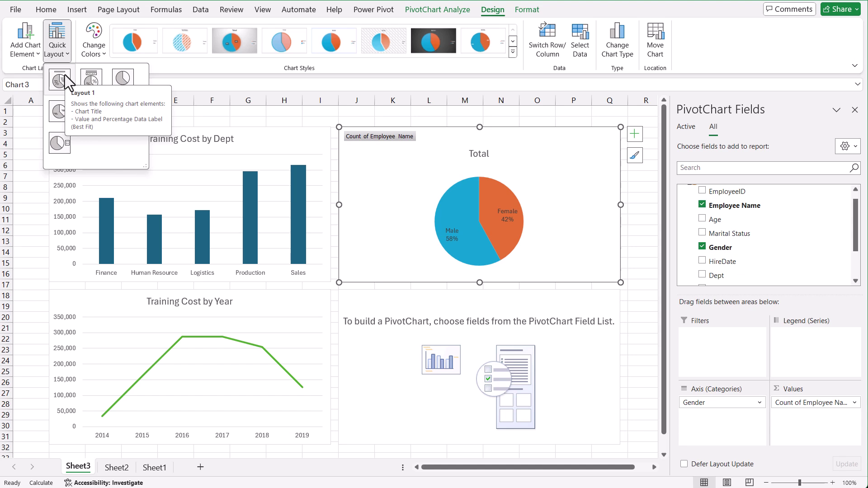
click(64, 75)
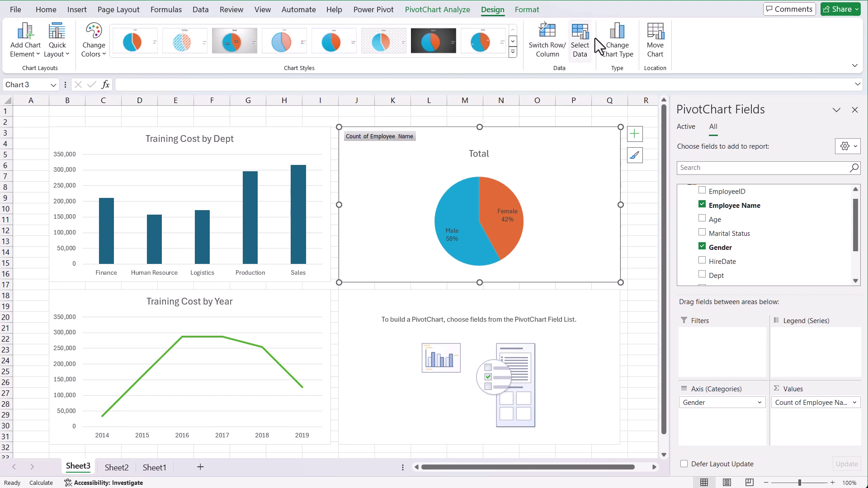
click(446, 10)
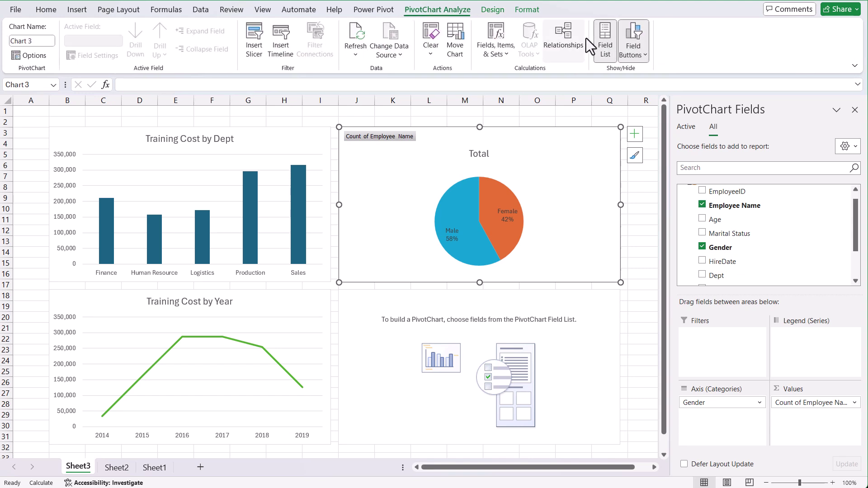
- Remove the pie's field buttons and title it '% of Employees by Gender'
click(632, 33)
click(485, 138)
double_click(485, 139)
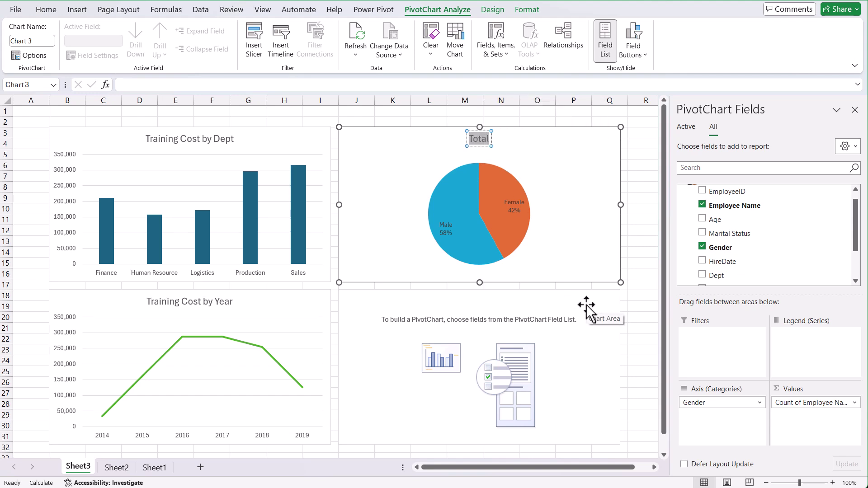
text(% of Employees b)
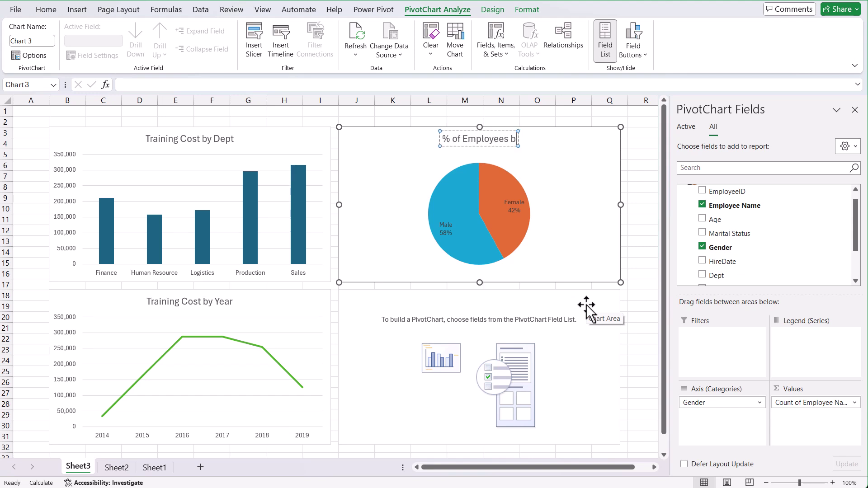
text(y Gender)
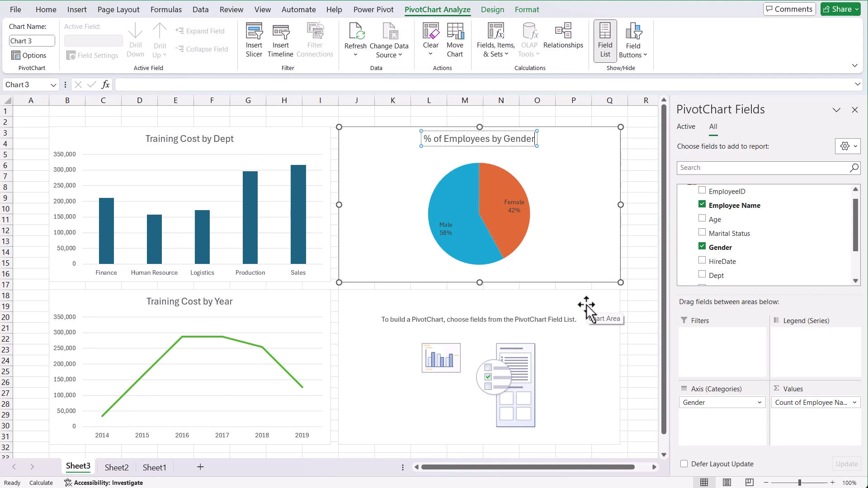
- Plot Sum of Cost by Course Name in the bottom-right chart from the Workshops table
click(432, 355)
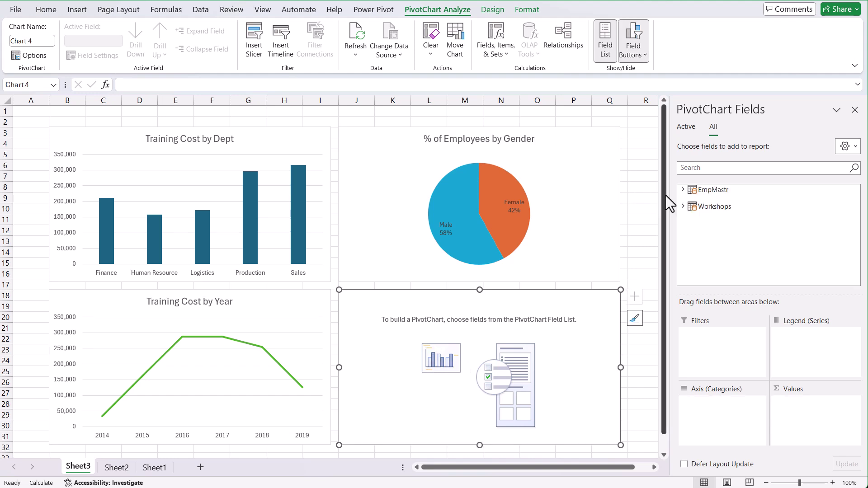
click(684, 190)
scroll(745, 221, down, 2)
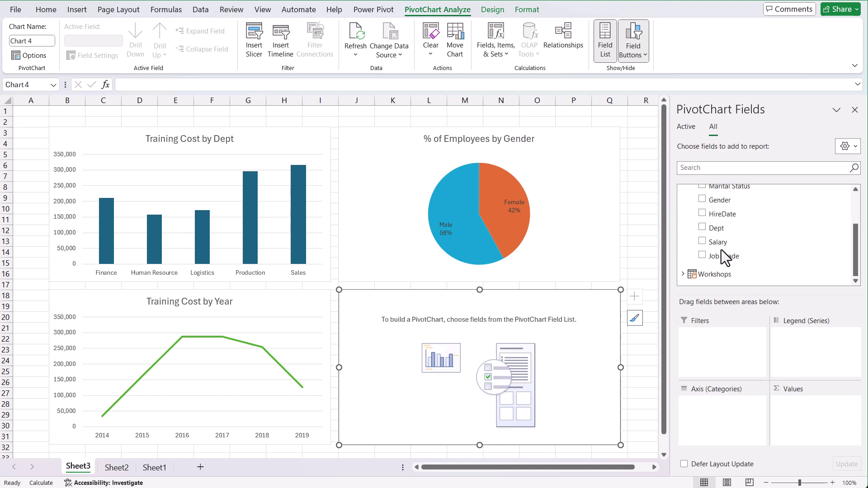
click(682, 274)
click(683, 274)
scroll(752, 263, down, 1)
scroll(751, 261, up, 1)
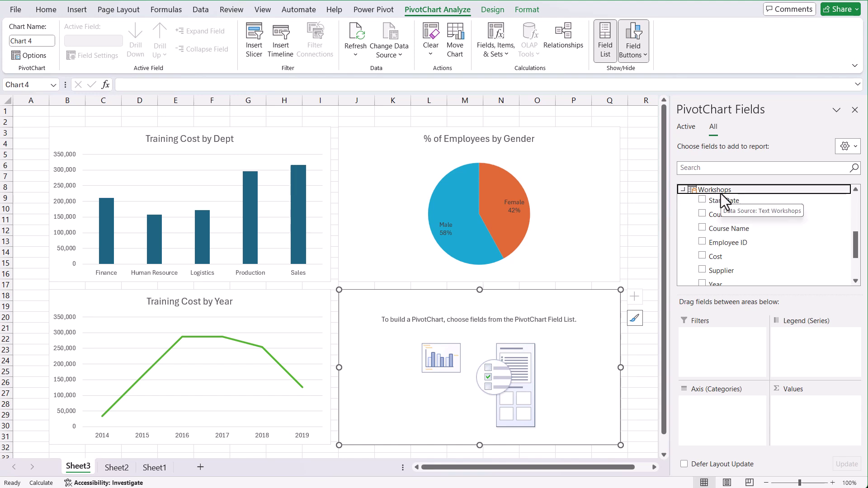
drag(736, 232, 751, 390)
drag(723, 256, 818, 414)
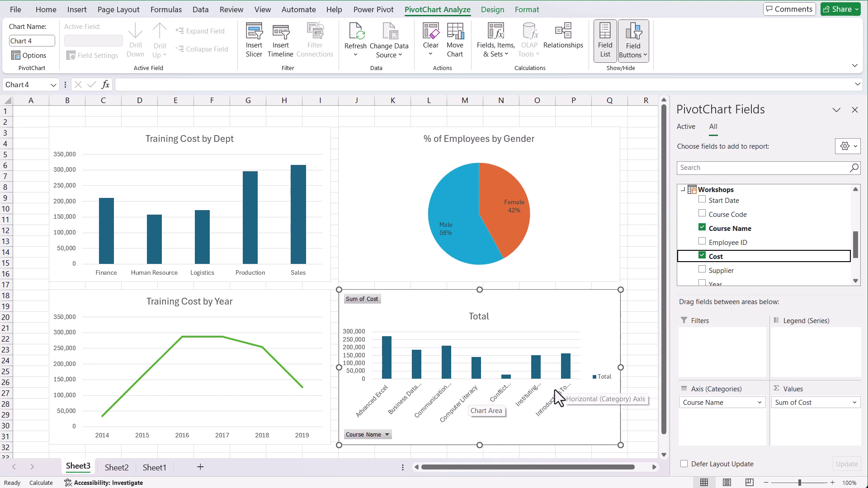
- Change the Sum of Cost by Course Name chart from columns to a Clustered Bar chart
click(493, 9)
click(616, 46)
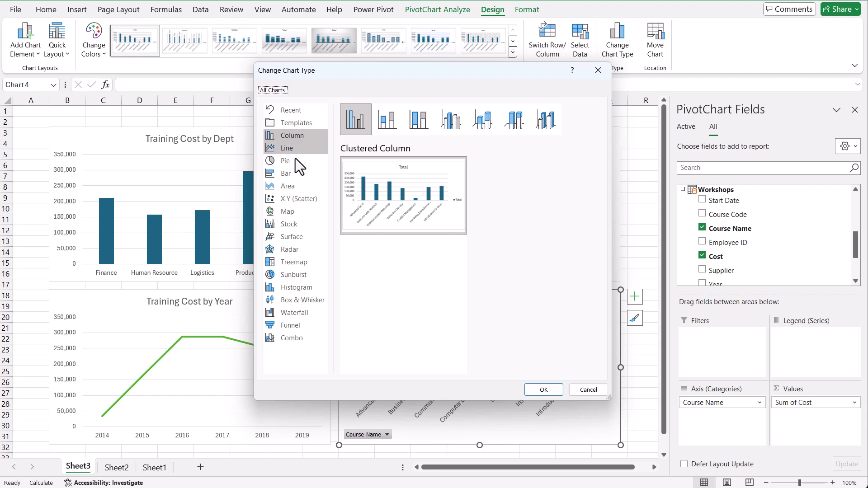
click(289, 174)
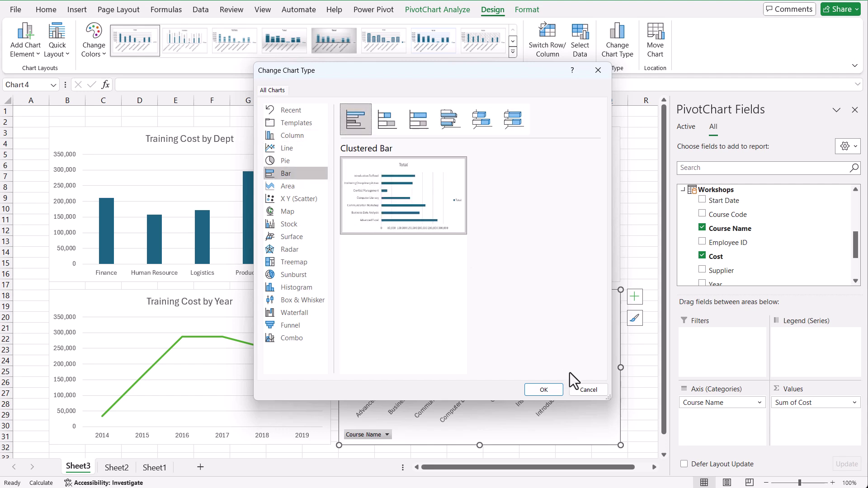
click(541, 389)
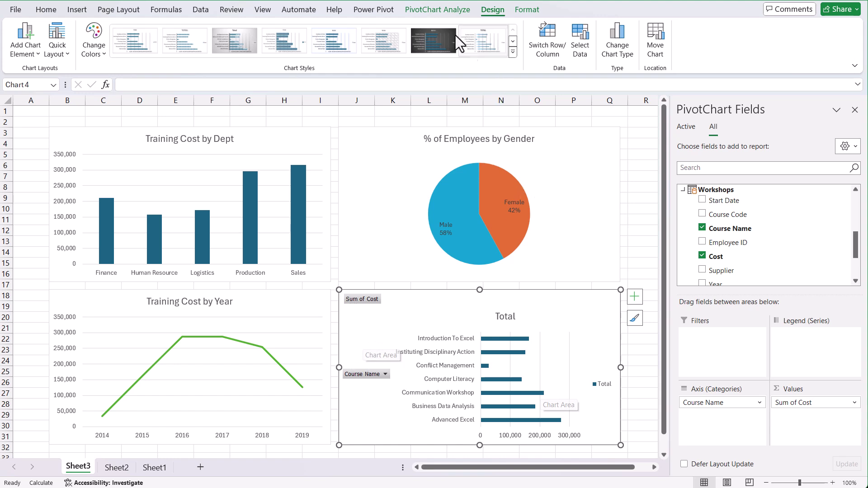
- Hide the field buttons on the course bar chart and delete its Total legend
click(443, 13)
click(633, 36)
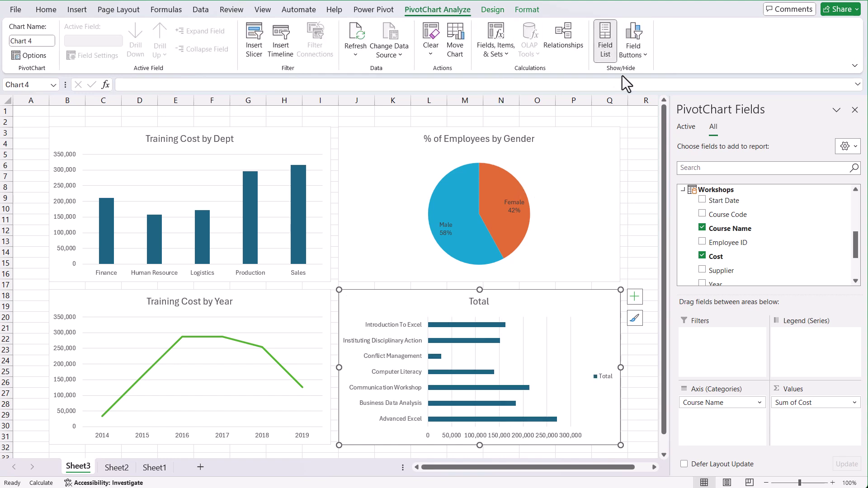
click(607, 374)
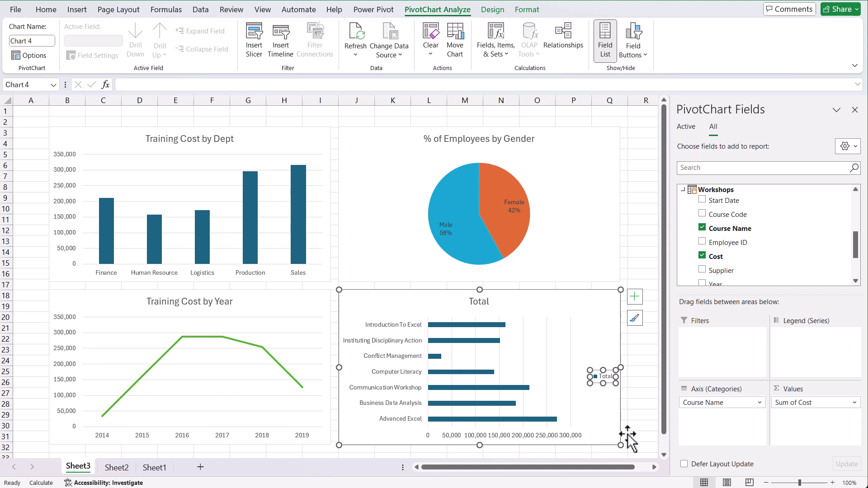
key(Delete)
- Replace the chart title 'Total' with 'Training Cost by Course Name'
click(479, 308)
drag(482, 302, 487, 305)
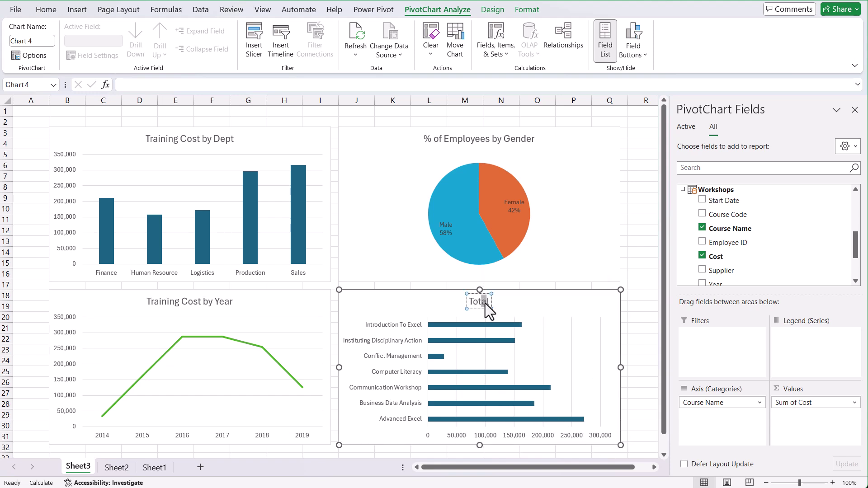
double_click(484, 301)
text(Training Cost)
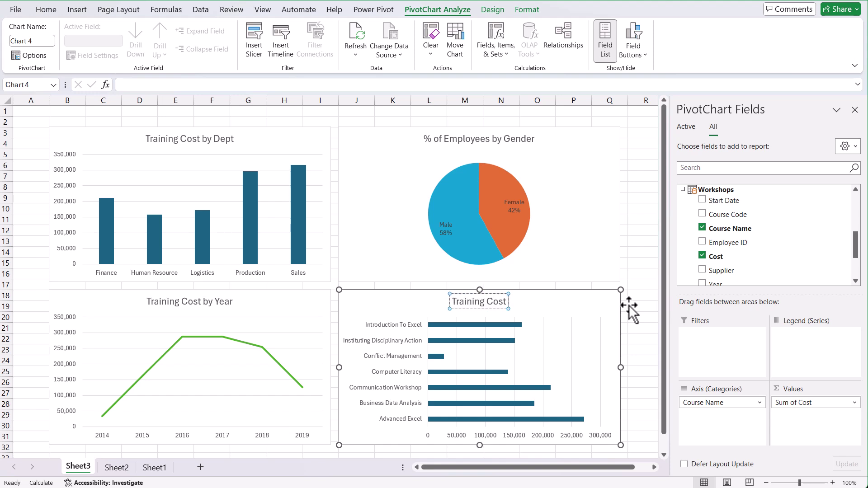
text( by Course Name)
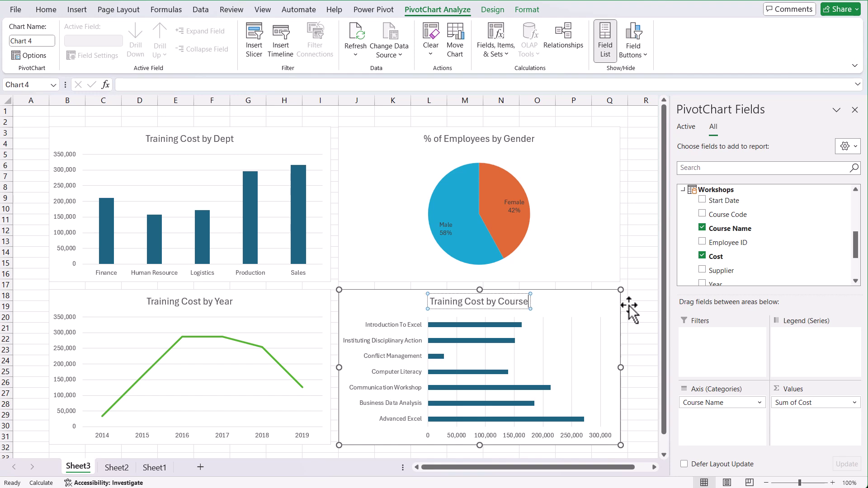
click(658, 254)
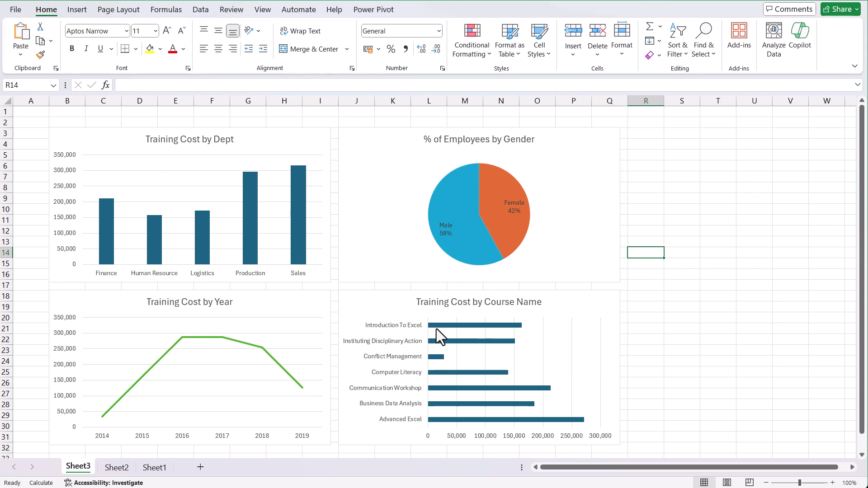
- Select the Training Cost by Dept chart to bring up its PivotChart tools
mouse_move(437, 329)
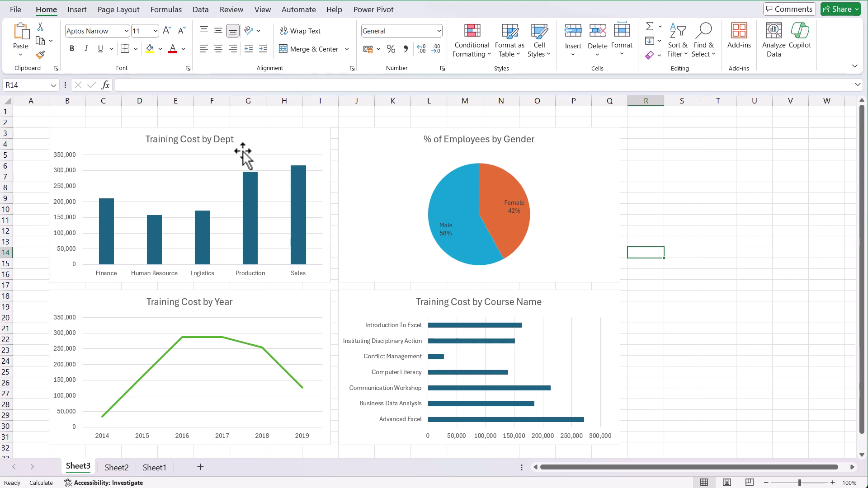
click(252, 142)
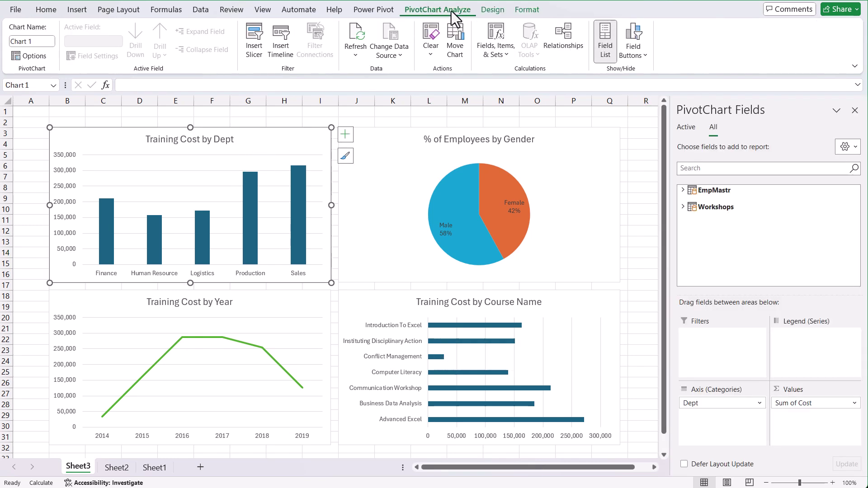
- Insert a slicer for the EmpMastr Job Grade field
click(256, 43)
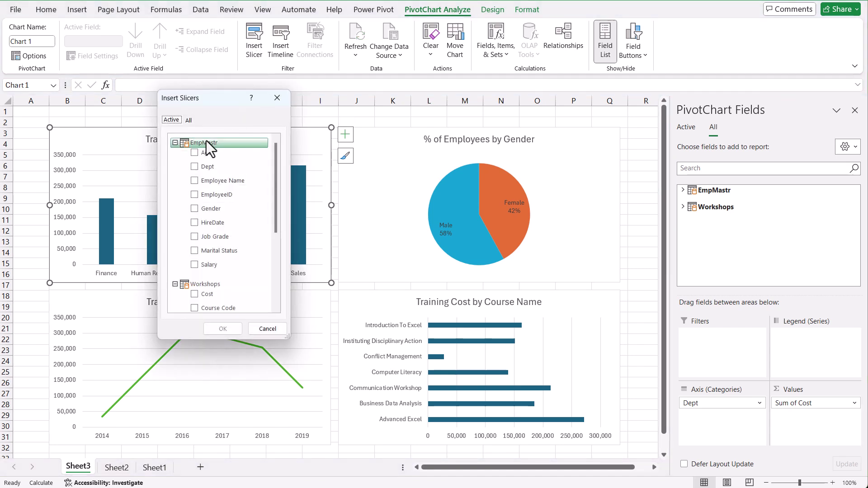
click(194, 236)
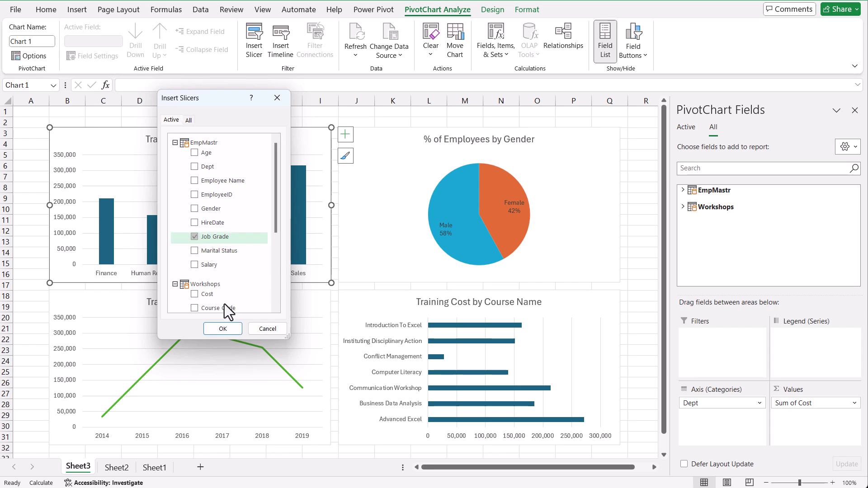
click(221, 329)
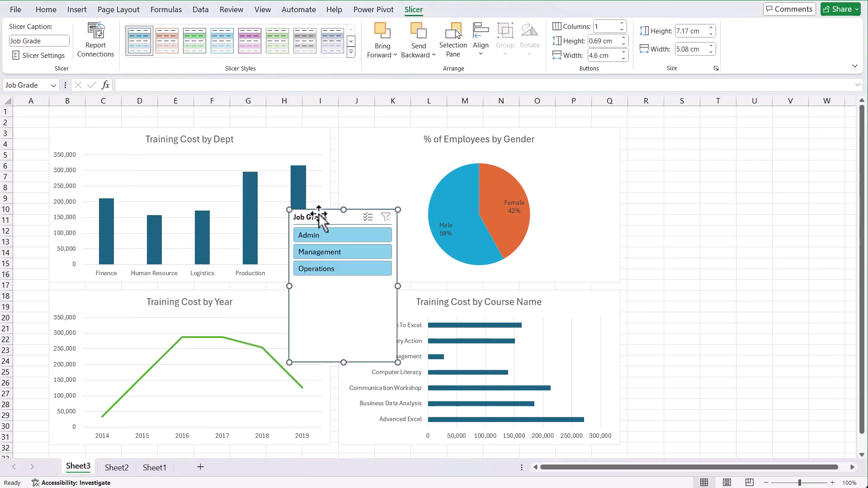
- Move the Job Grade slicer to columns R–S, try Admin, Management and Operations, then clear the filter
drag(324, 217, 675, 132)
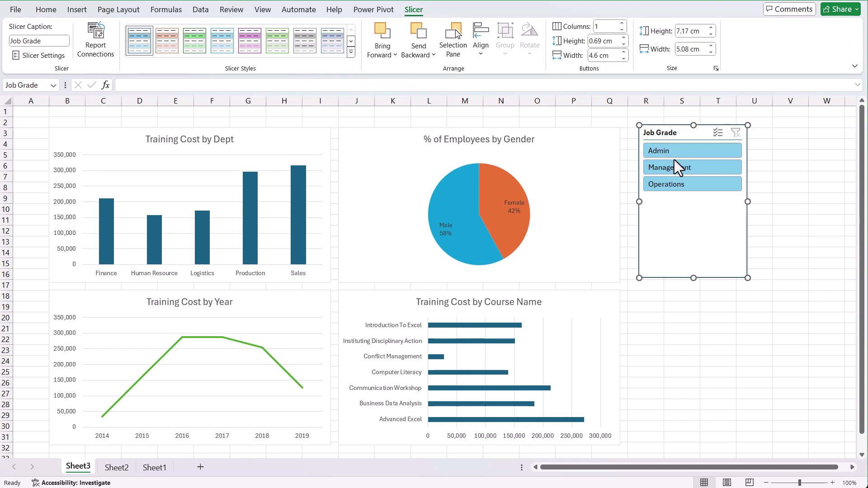
click(674, 150)
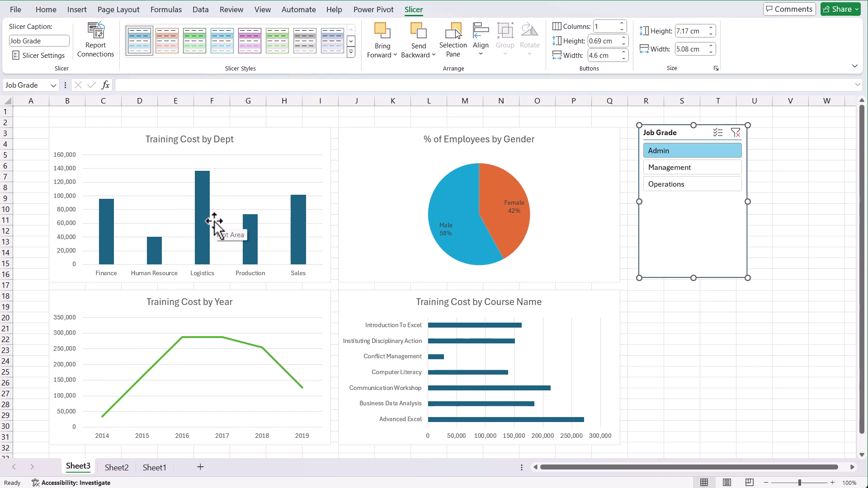
click(670, 170)
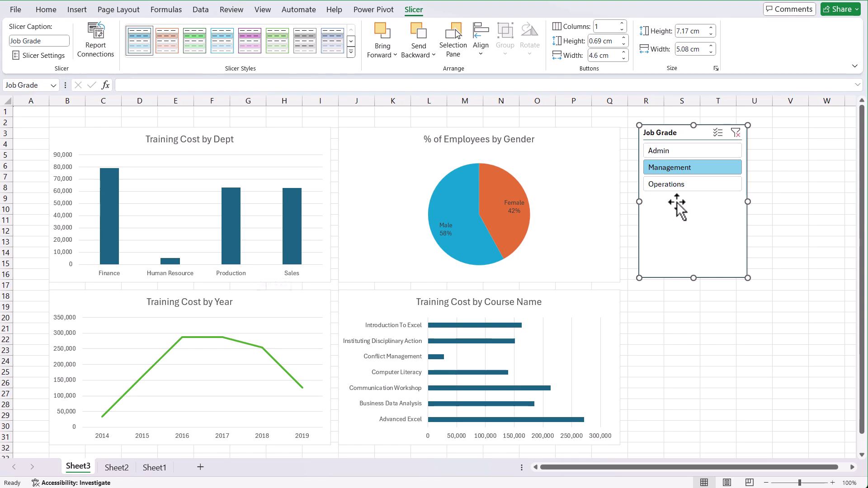
click(688, 189)
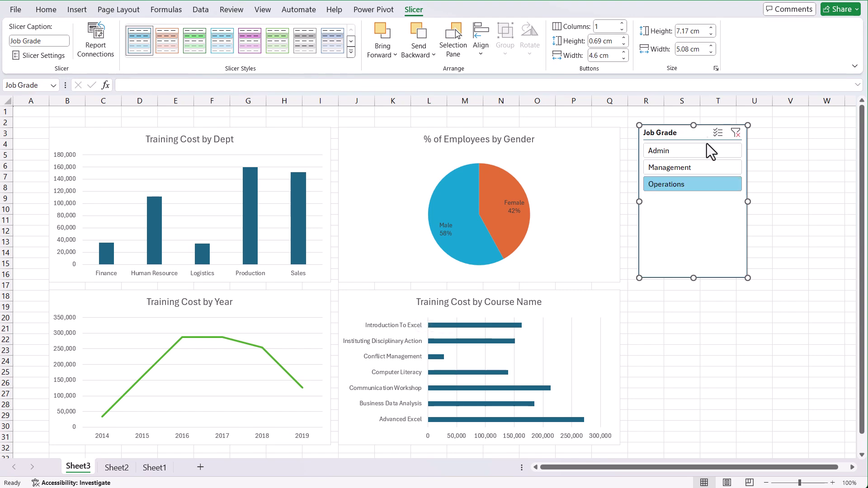
click(735, 132)
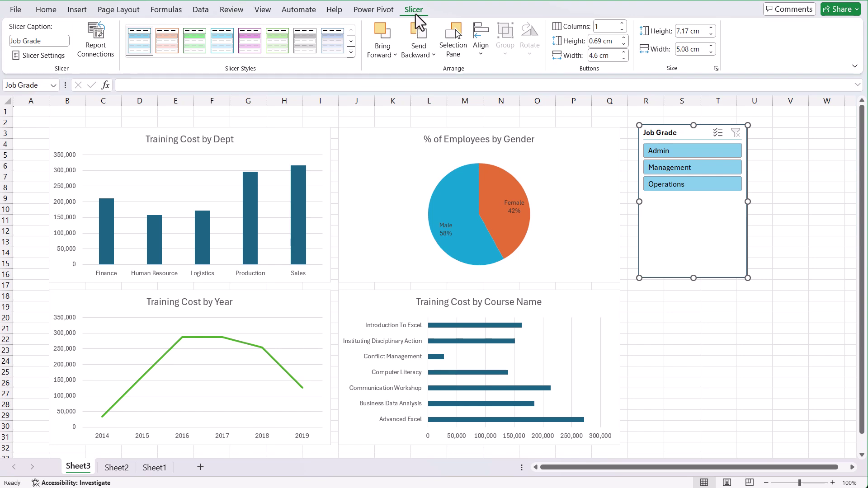
- In the slicer's Report Connections, tick Chart 2, Chart 3 and Chart 4 alongside Chart 1
click(102, 59)
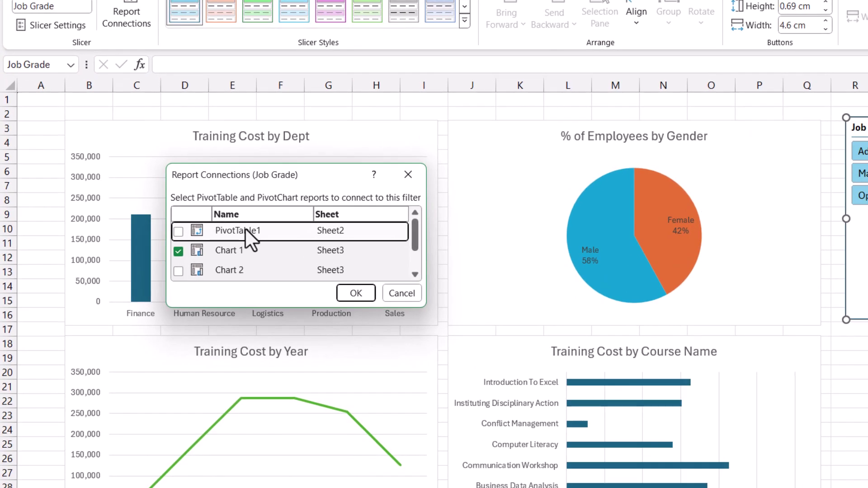
drag(412, 235, 419, 249)
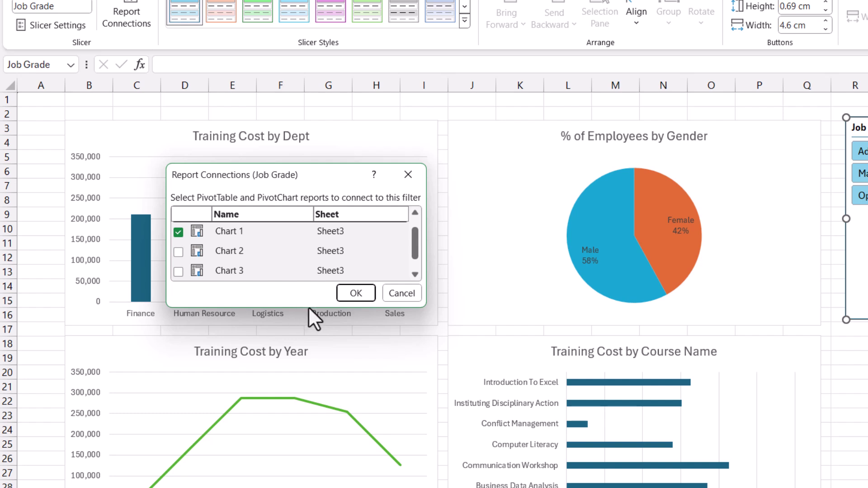
drag(314, 307, 329, 402)
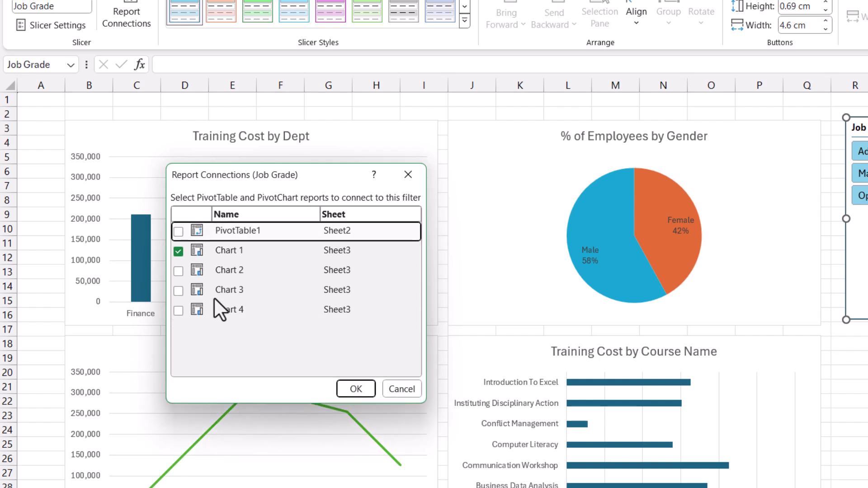
click(178, 271)
click(178, 291)
click(179, 310)
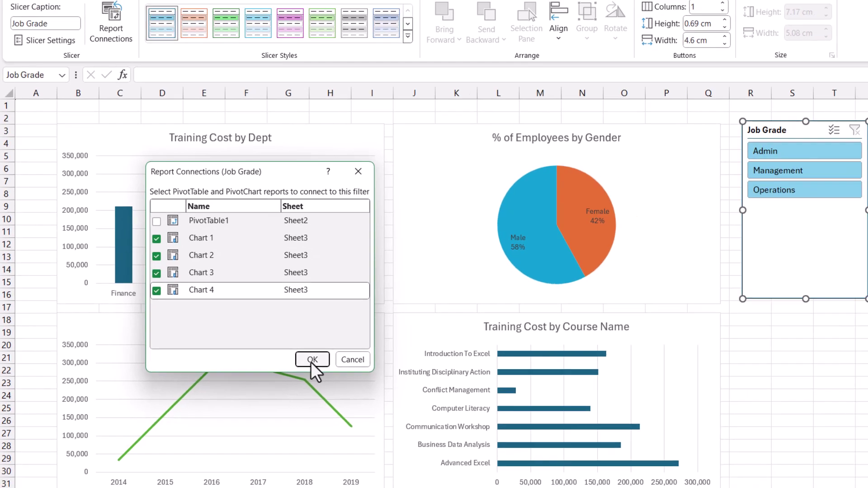
click(355, 389)
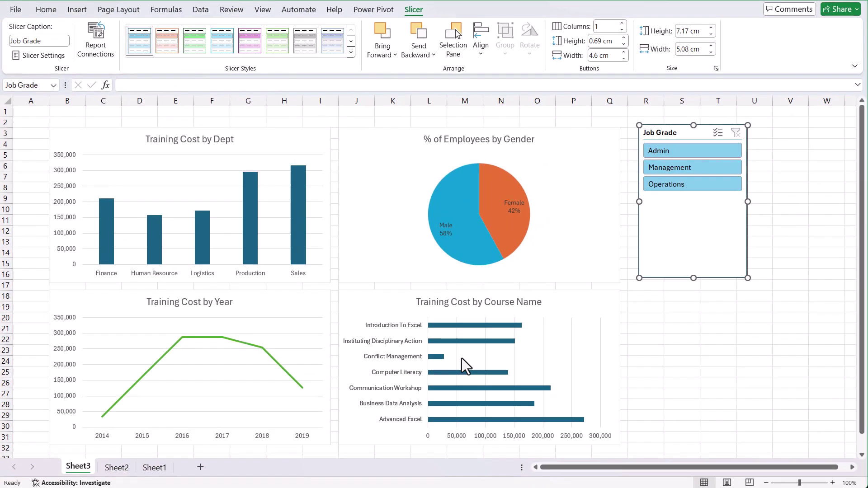
- Cycle the slicer through Admin, Management and Operations twice, finishing on Operations
click(677, 152)
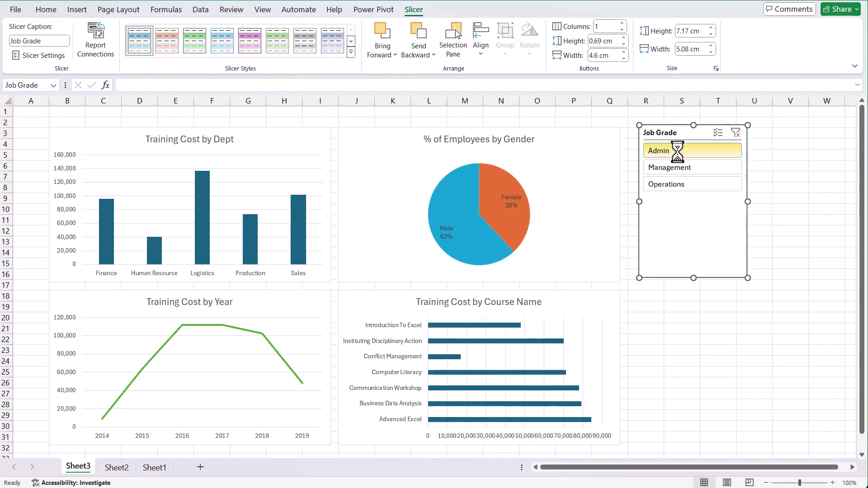
click(674, 165)
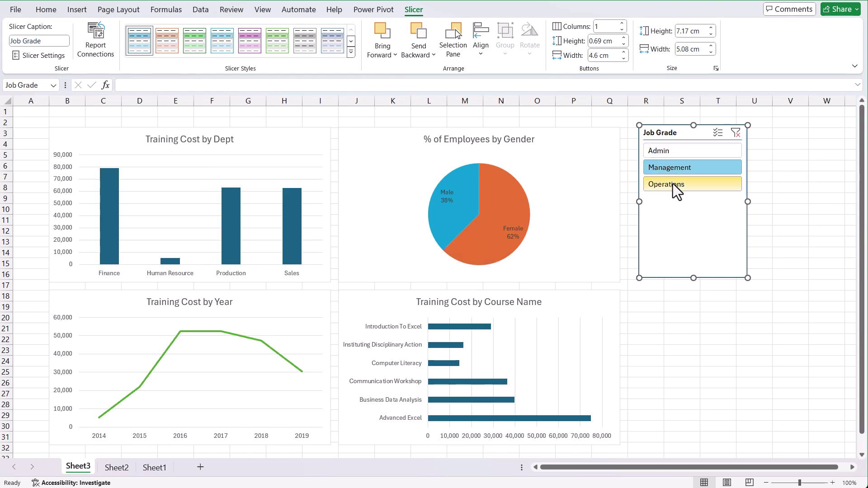
click(673, 185)
click(666, 171)
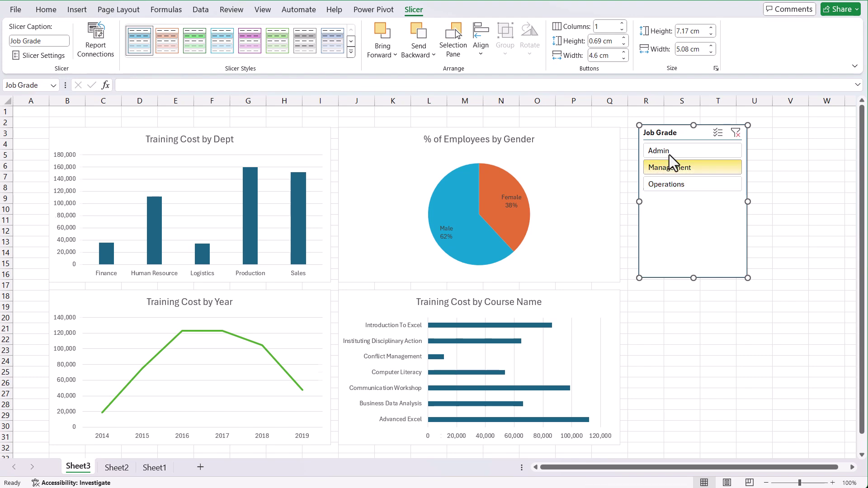
click(669, 152)
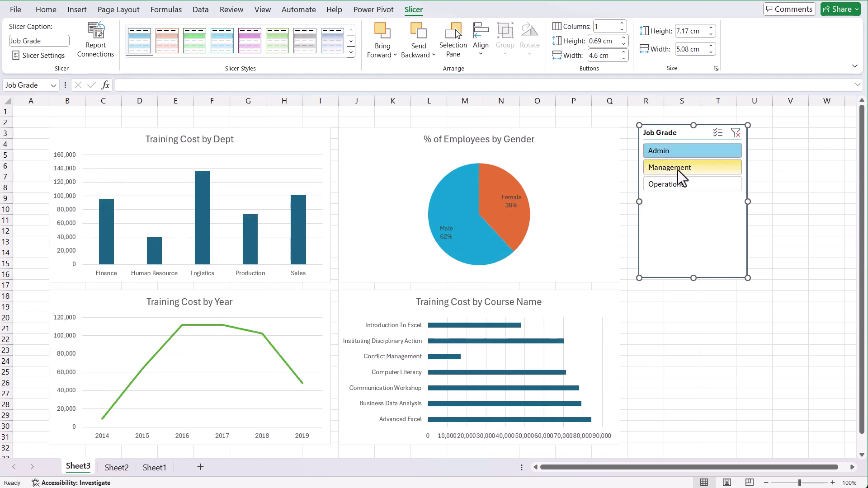
click(677, 169)
click(682, 186)
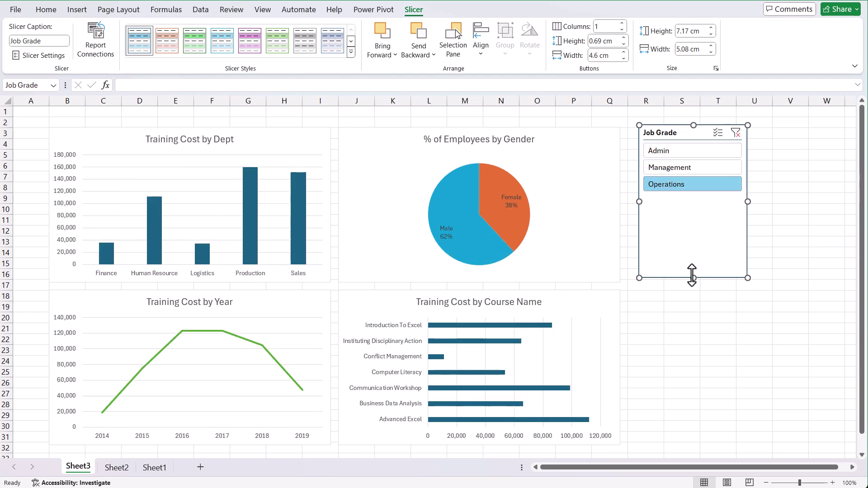